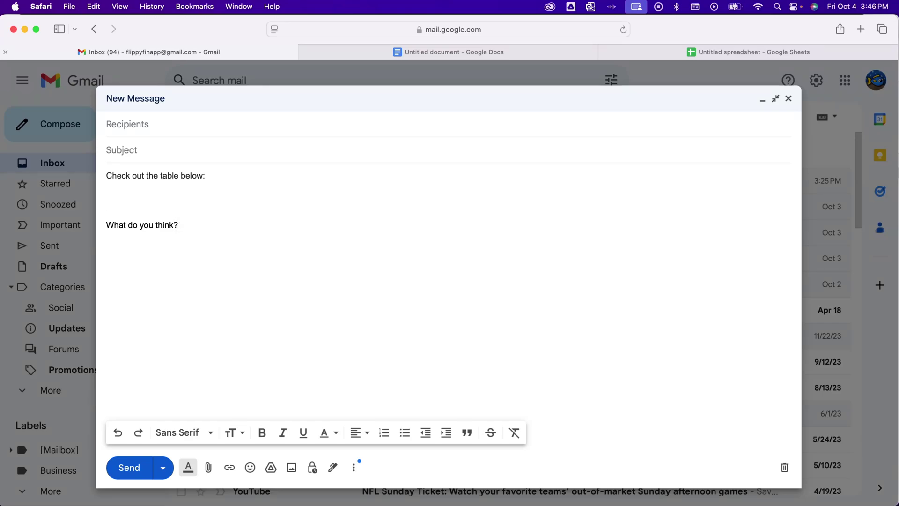
Insert a 3x2 table into the Google Docs document.
left_click(482, 55)
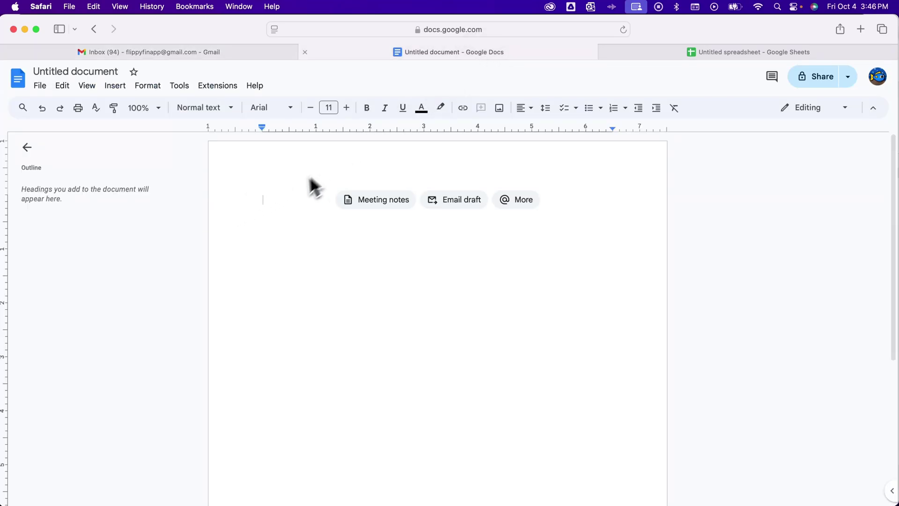
left_click(117, 87)
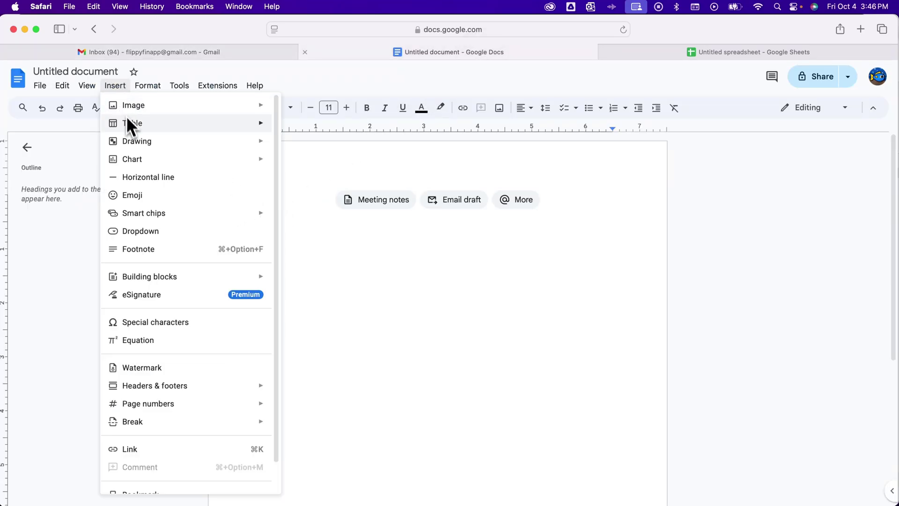
mouse_move(158, 125)
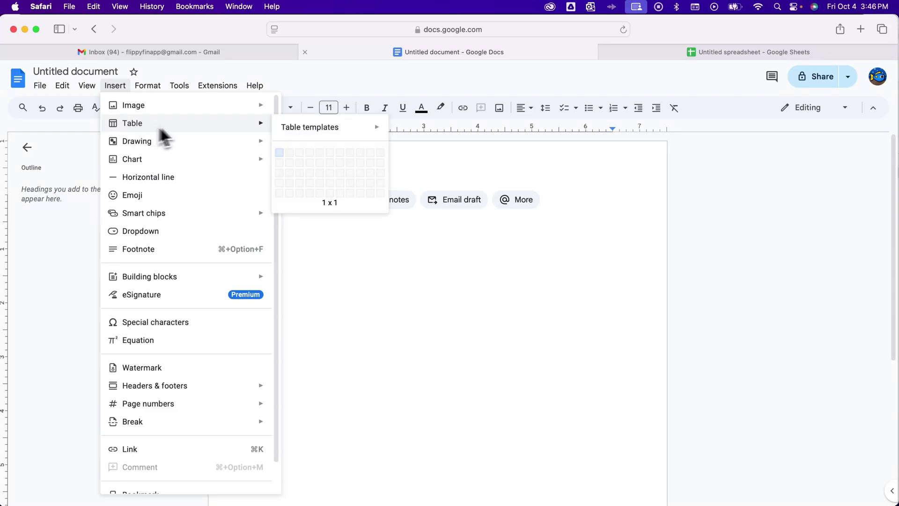
left_click(301, 161)
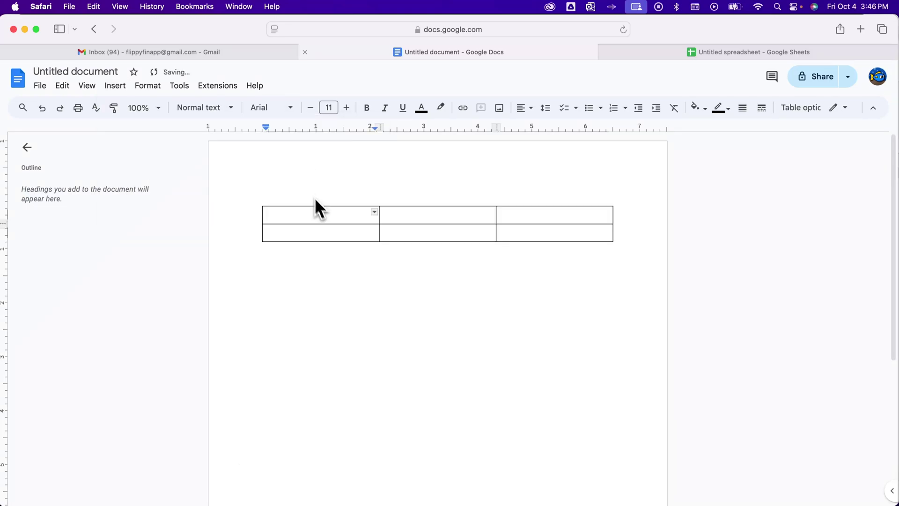
Fill the table cells with 'Information', 'Copy the Table' and '840'.
type("Information")
left_click(440, 235)
type("Copy the Table")
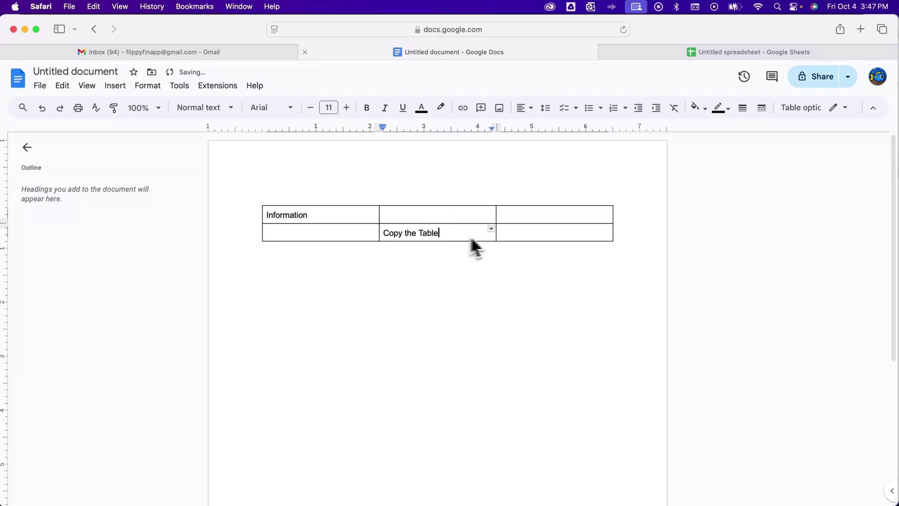
key("Tab")
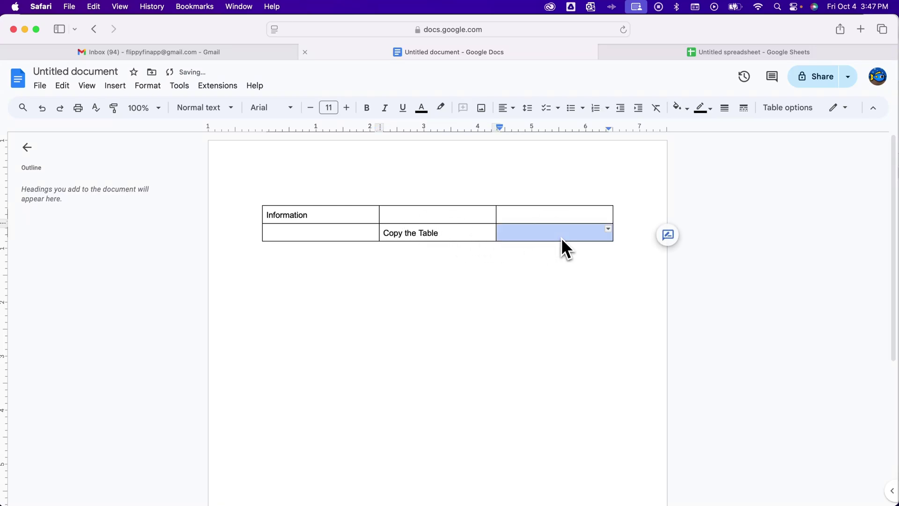
left_click(569, 232)
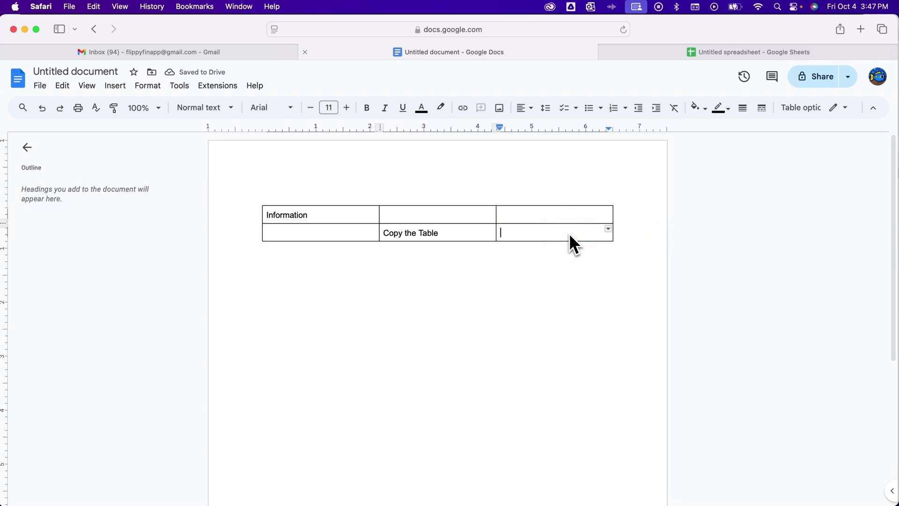
type("840")
left_click(428, 295)
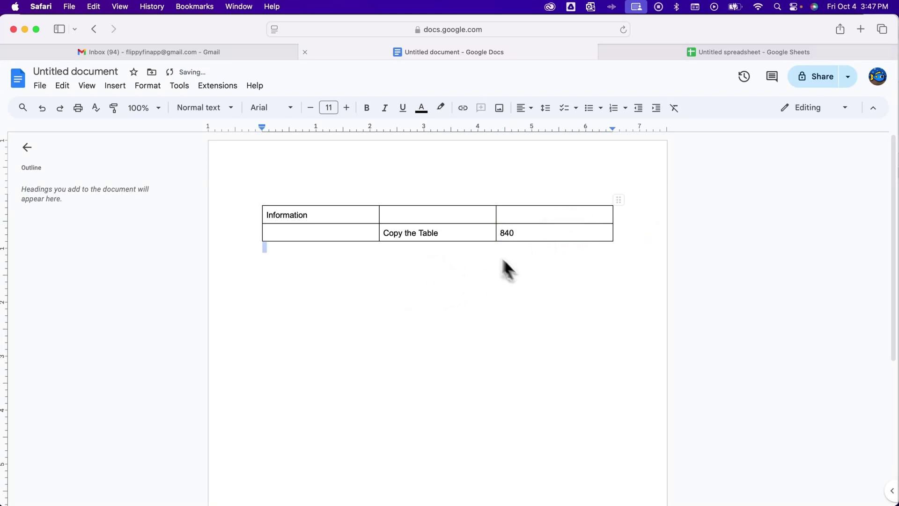
Set all six table cells' borders to 2.25pt width.
left_click_drag(299, 217, 584, 236)
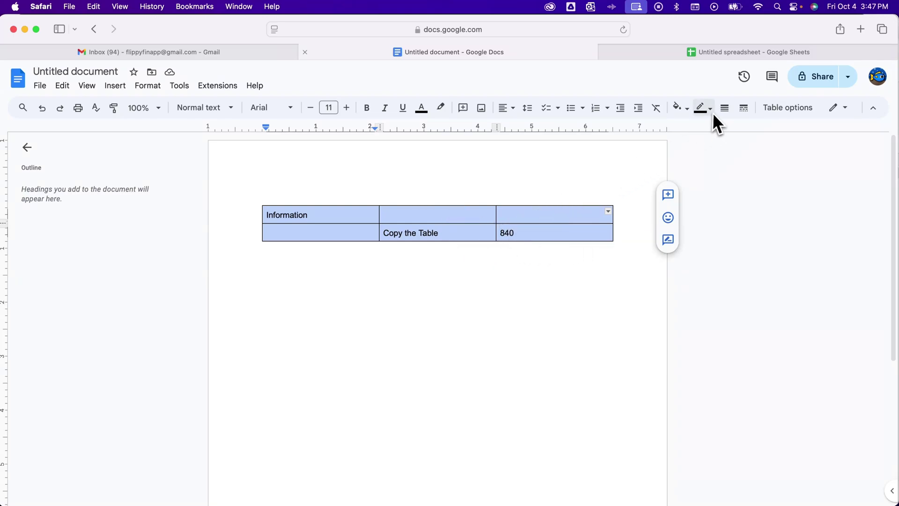
left_click(725, 109)
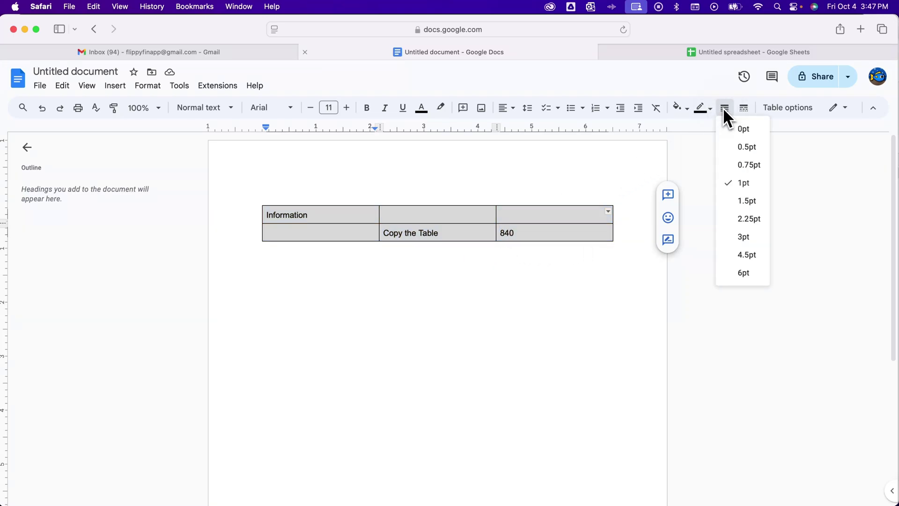
left_click(753, 229)
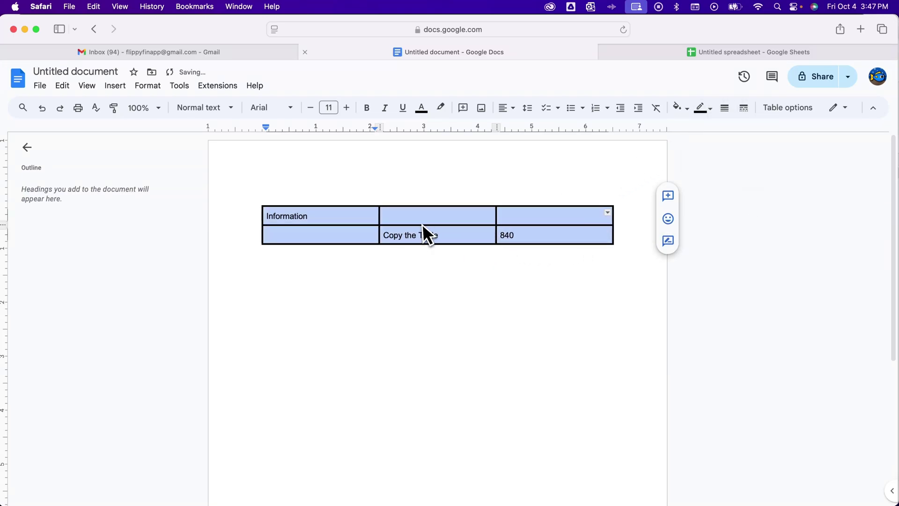
left_click(543, 253)
Make the first table row slightly taller, then select the whole table.
left_click(437, 235)
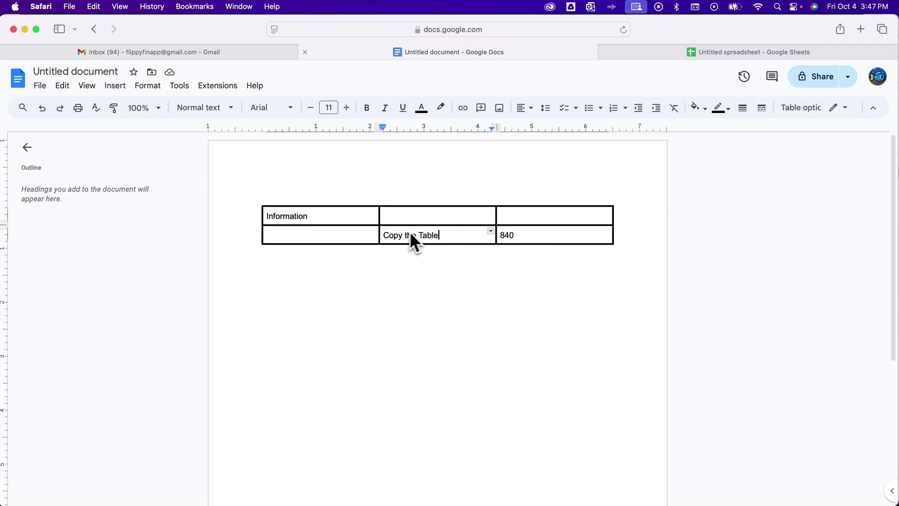
mouse_move(433, 227)
left_mouse_down()
mouse_move(431, 240)
mouse_move(432, 226)
left_mouse_up()
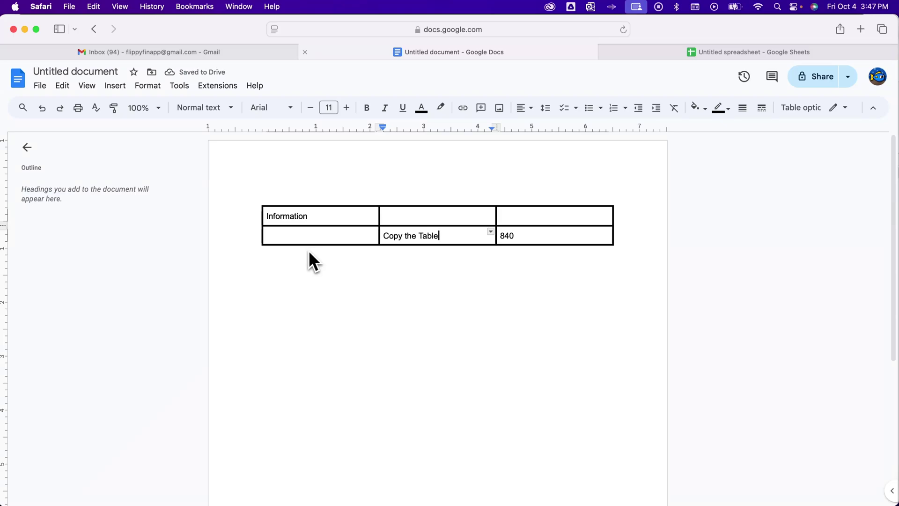
left_click_drag(297, 255, 257, 205)
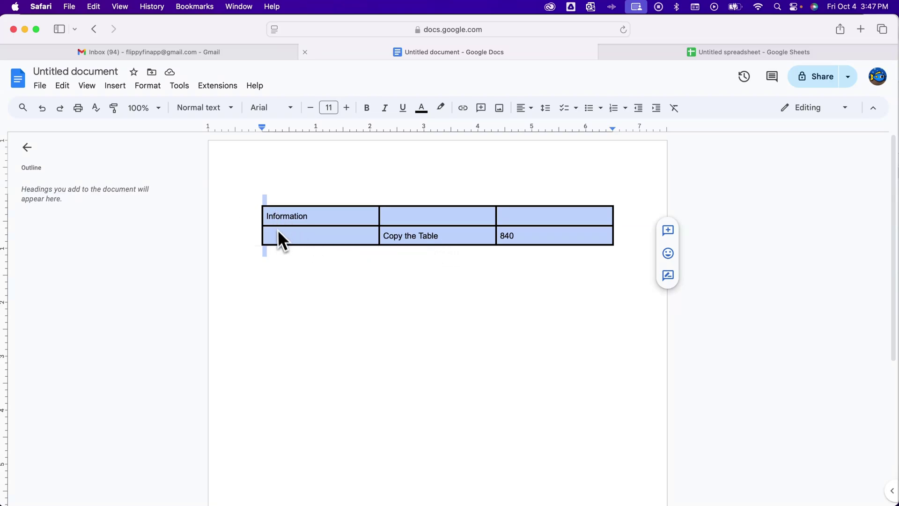
Copy the selected Docs table via Edit > Copy and return to the Gmail draft.
left_click(63, 86)
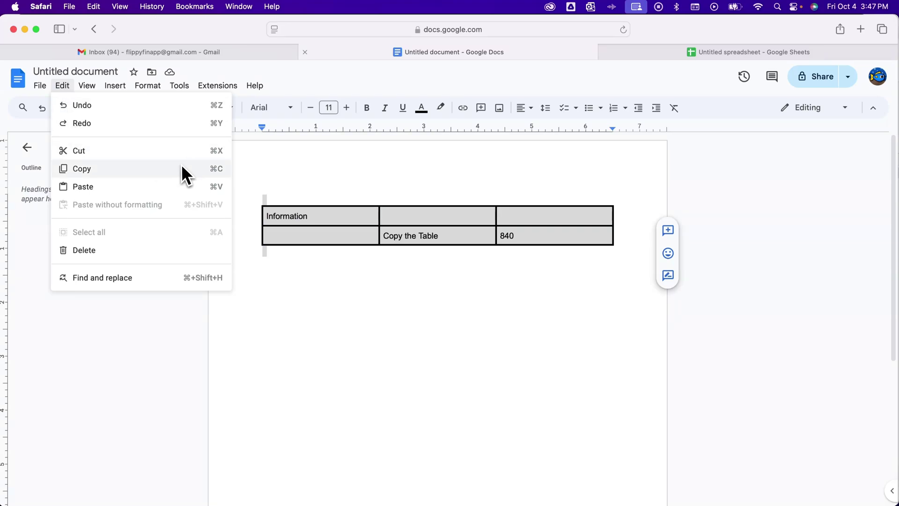
left_click(200, 170)
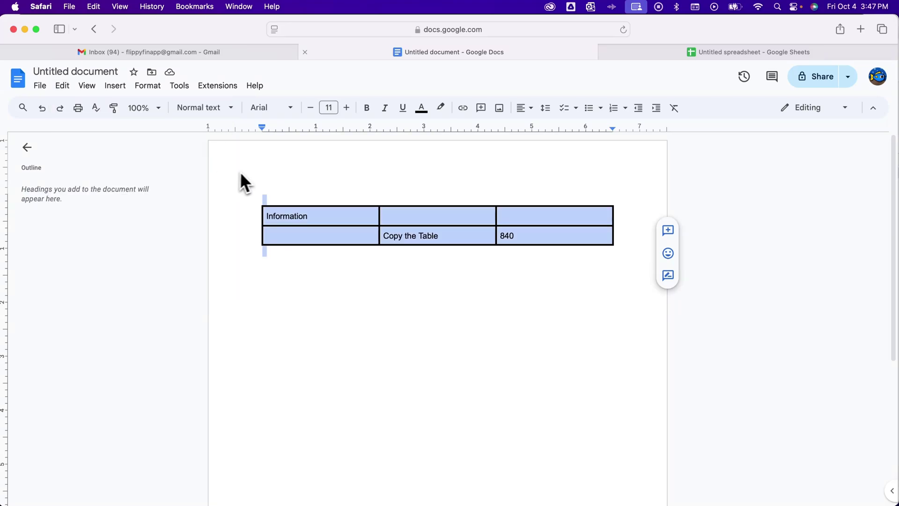
left_click(204, 55)
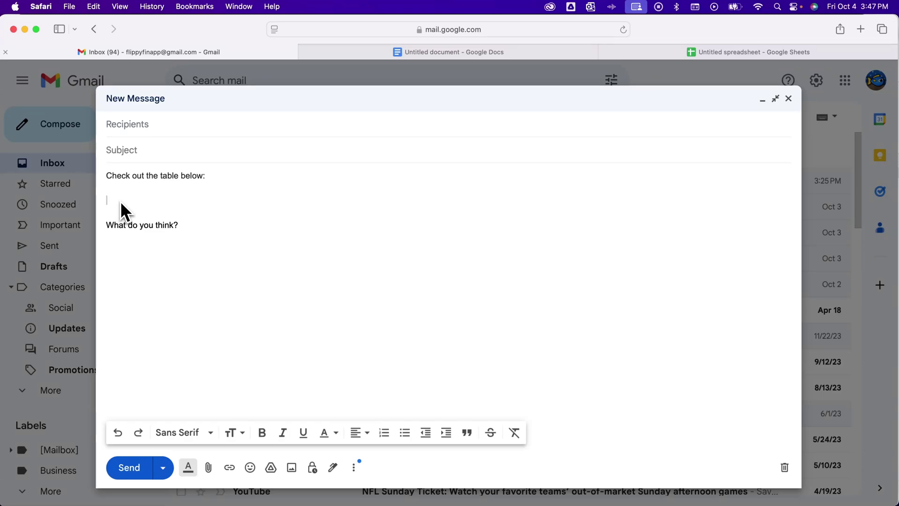
Paste the Docs table into the draft and make its text bold at Normal size.
key("super+v")
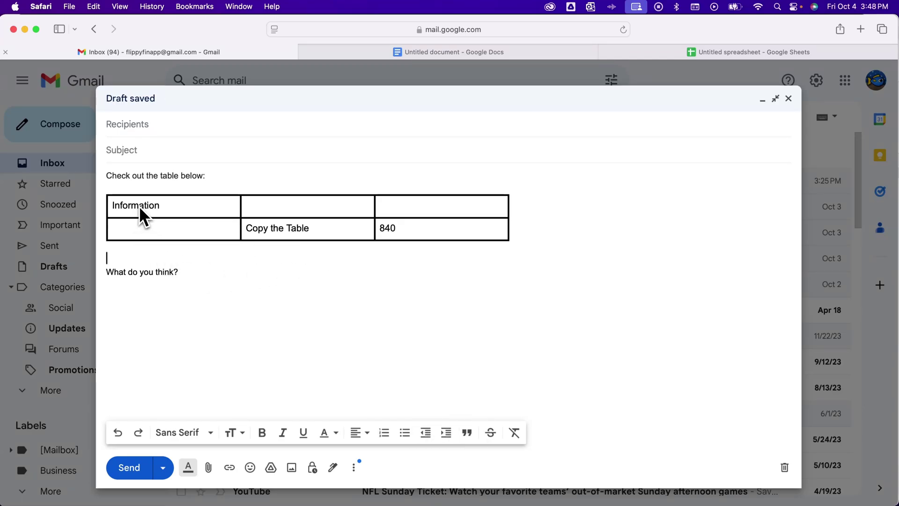
left_click(238, 207)
left_click_drag(115, 209, 409, 228)
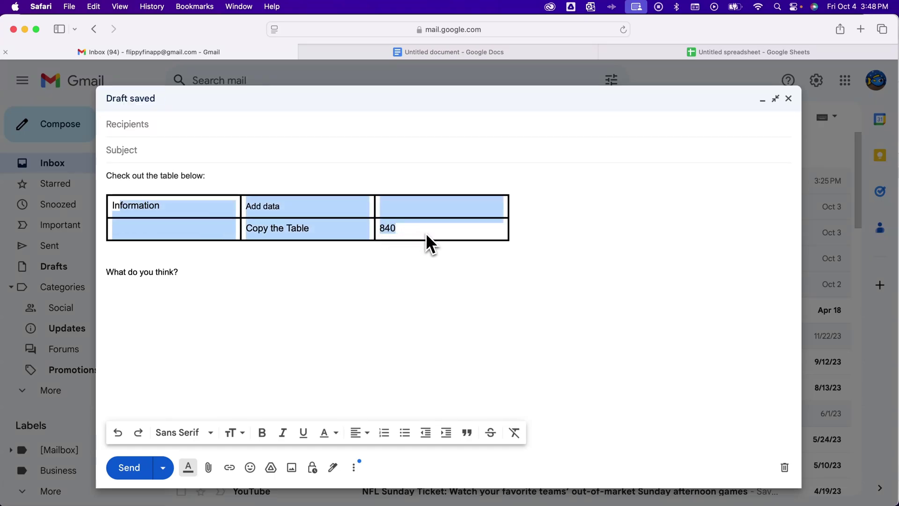
left_click(262, 433)
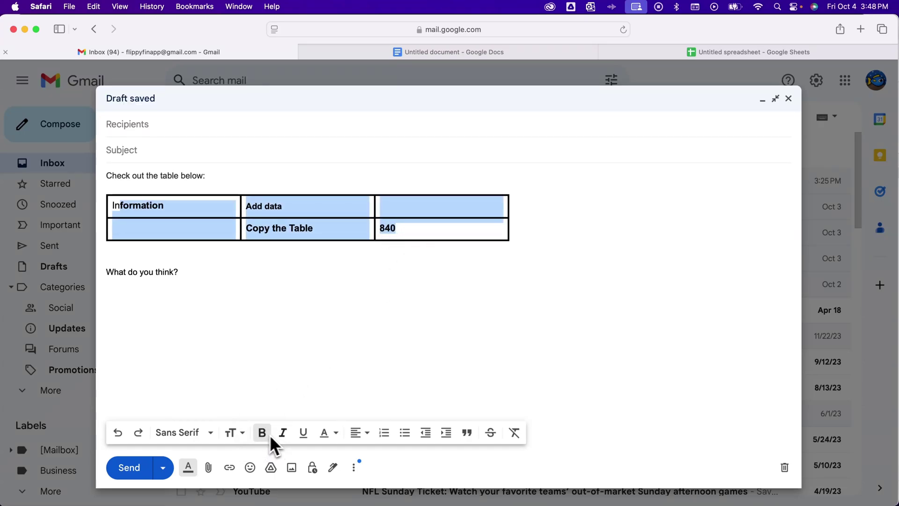
left_click(242, 433)
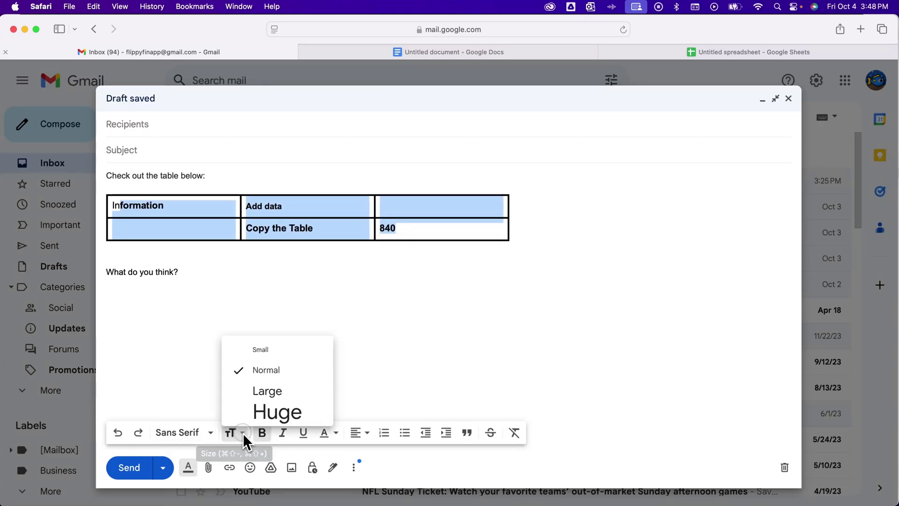
left_click(268, 371)
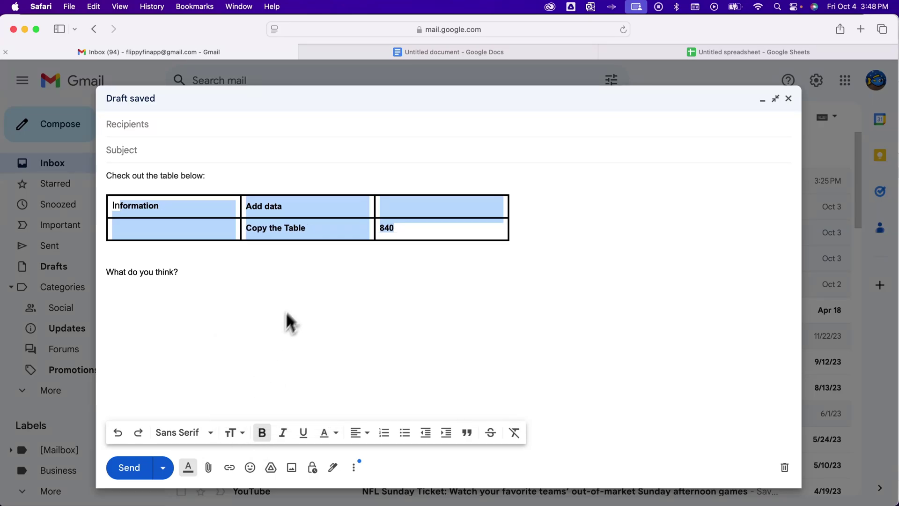
Select the whole pasted table and delete it from the message.
left_click(249, 270)
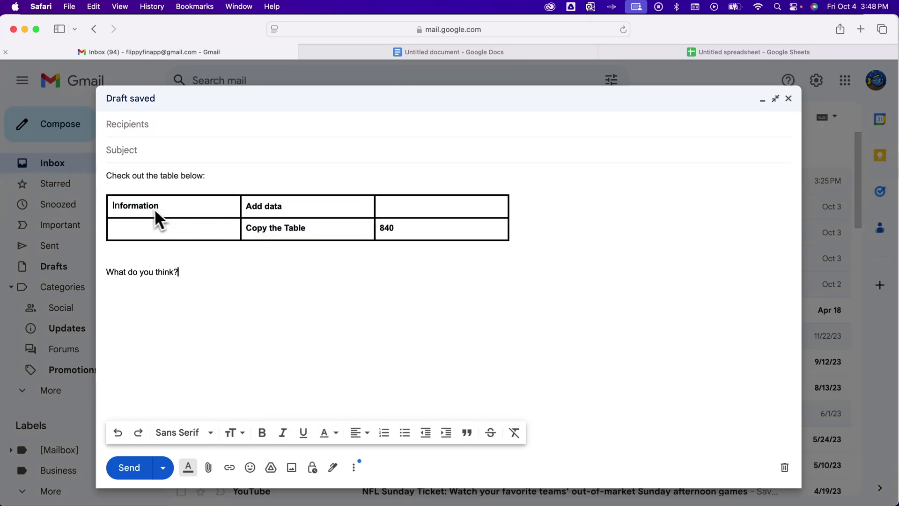
left_click_drag(125, 257, 110, 193)
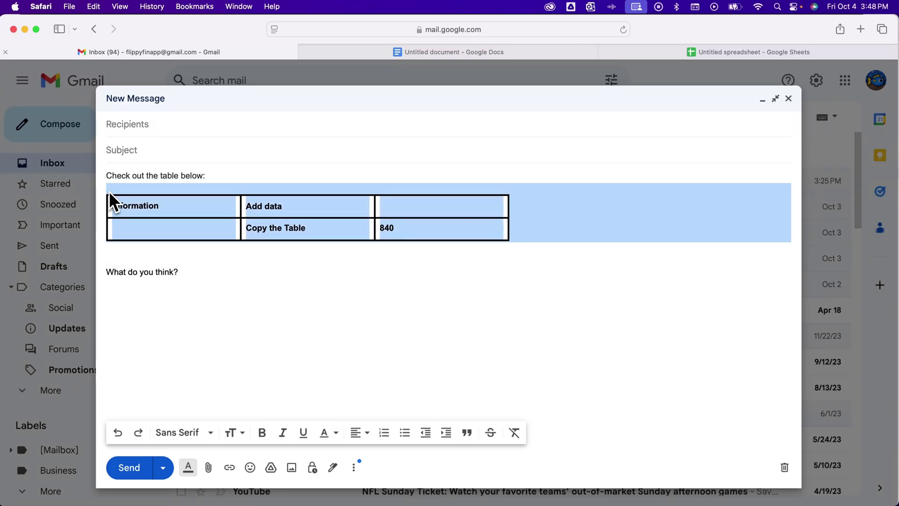
key("BackSpace")
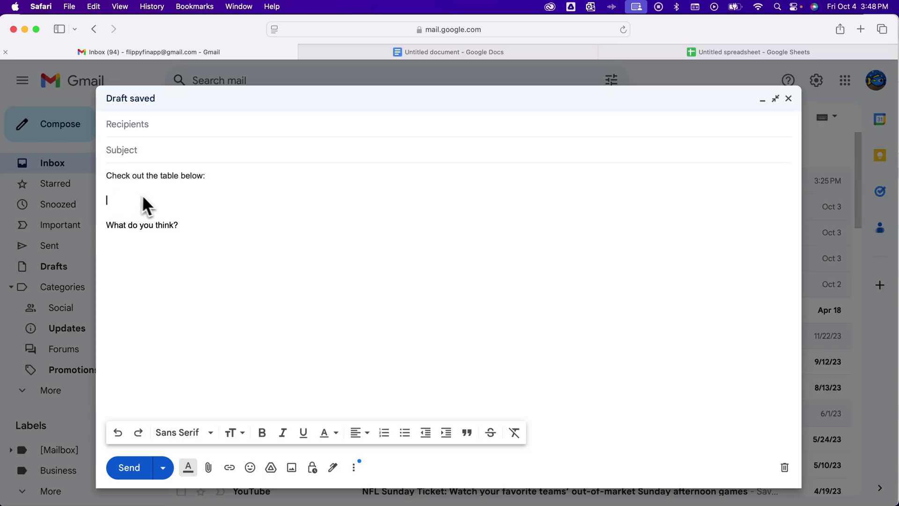
Copy the Sheets range B5:F9 via Edit > Copy, then go back to the Gmail draft.
left_click(712, 52)
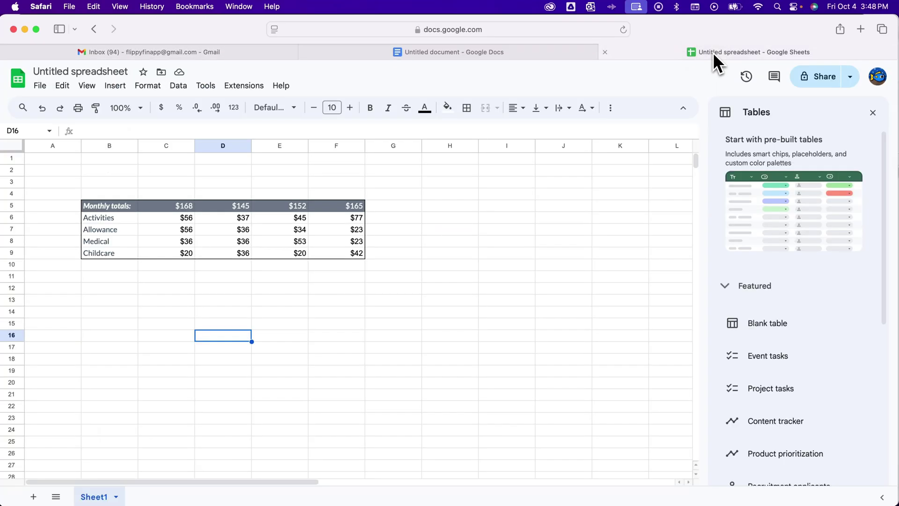
left_click(117, 206)
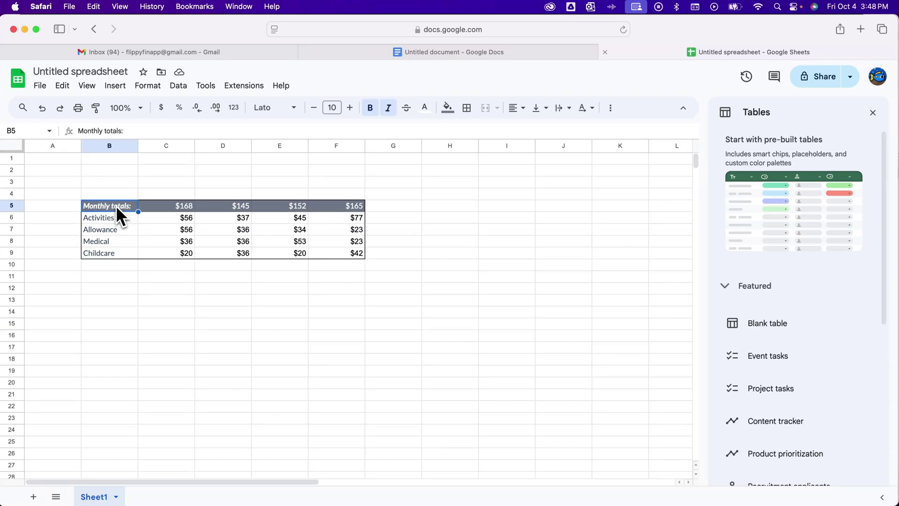
left_click(350, 254, "shift")
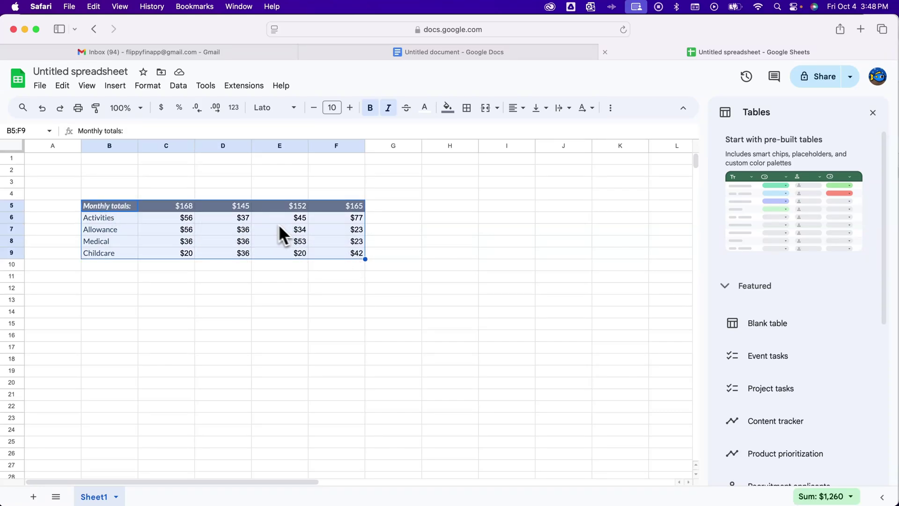
left_click(66, 89)
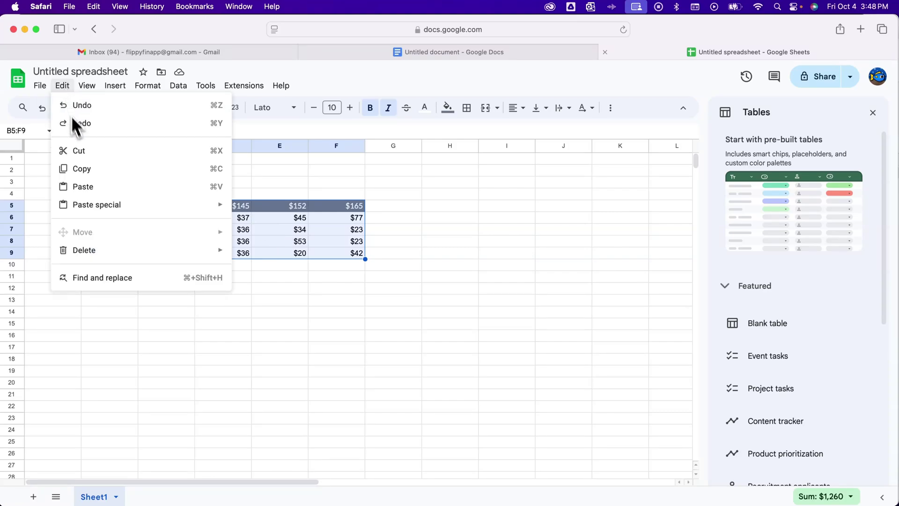
left_click(92, 168)
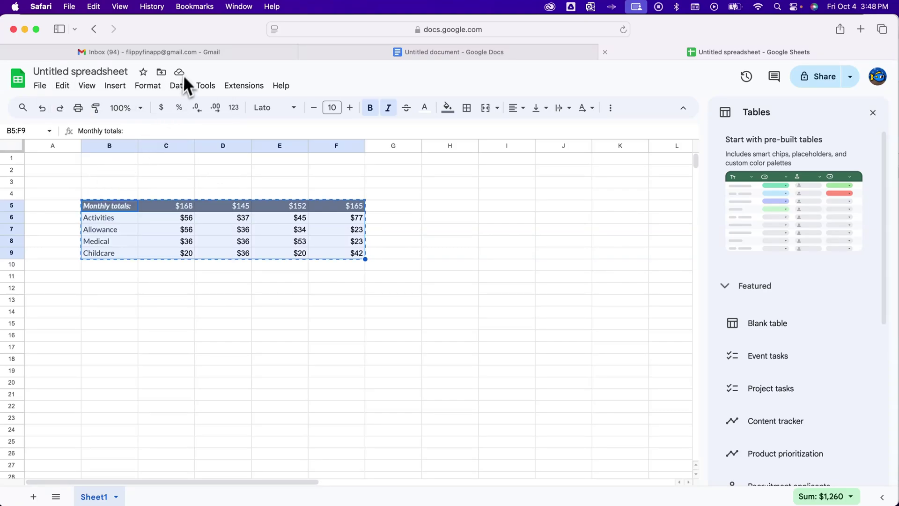
left_click(190, 55)
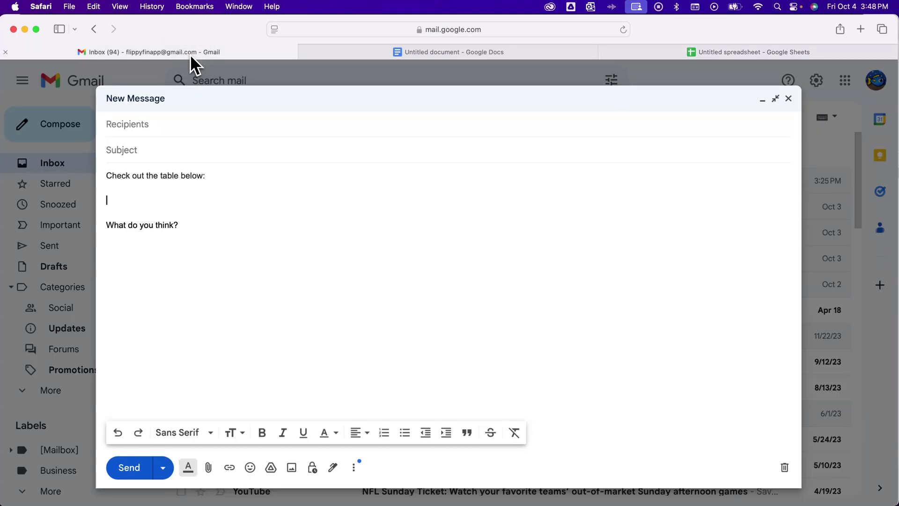
Paste the Monthly totals table on the empty line and add a blank line after it.
right_click(121, 201)
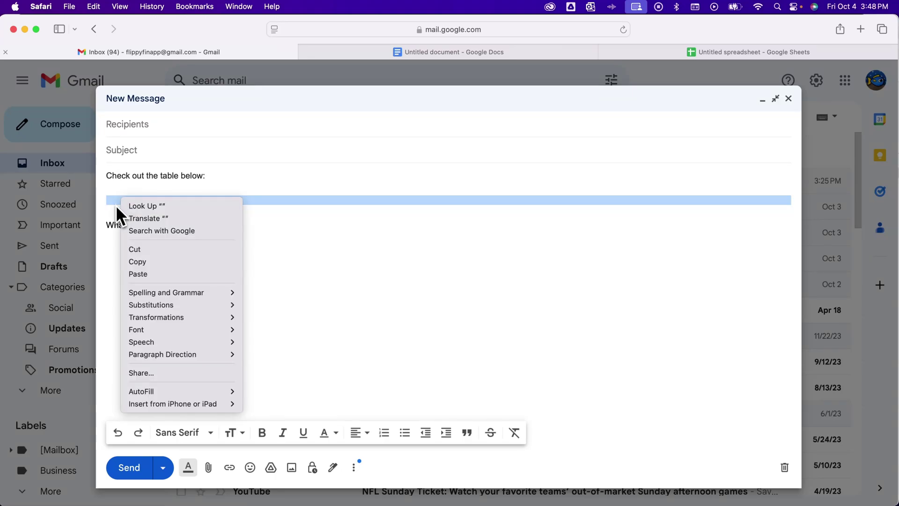
left_click(141, 274)
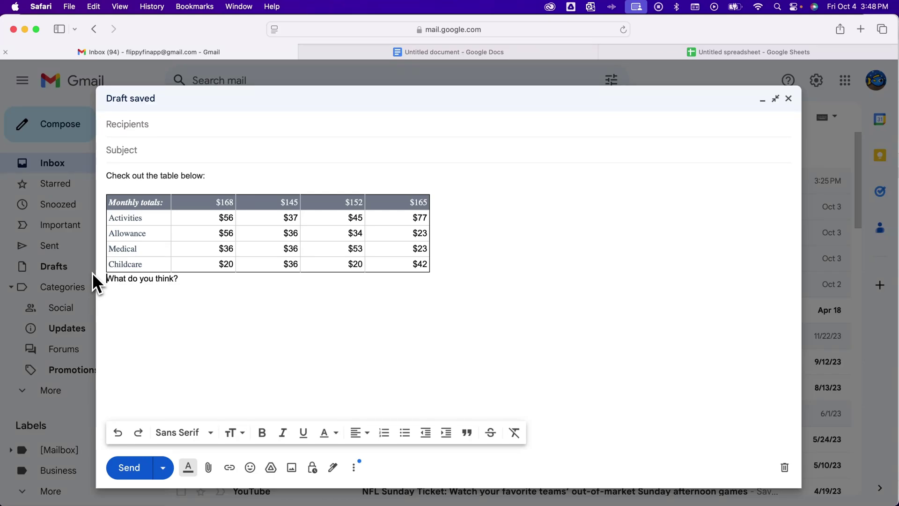
key("Return")
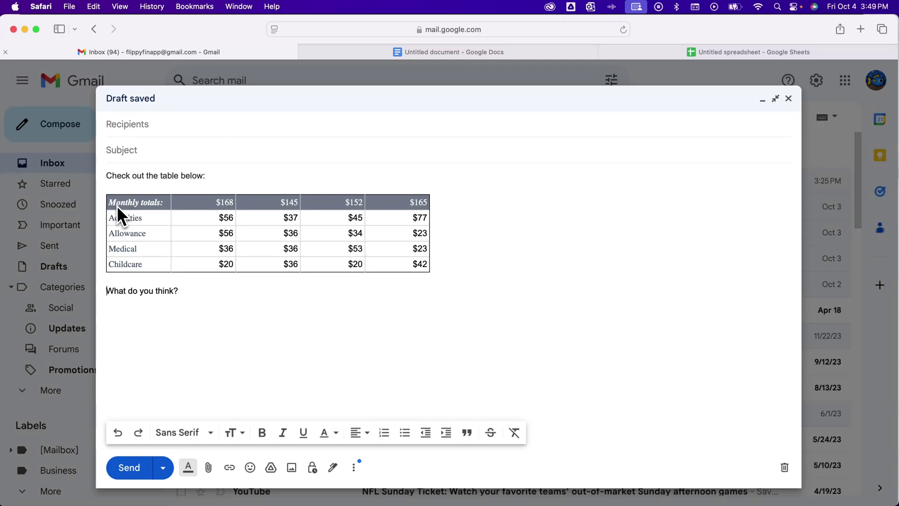
Set the whole pasted table to Sans Serif font at Normal size.
left_click_drag(112, 204, 421, 267)
left_click(210, 432)
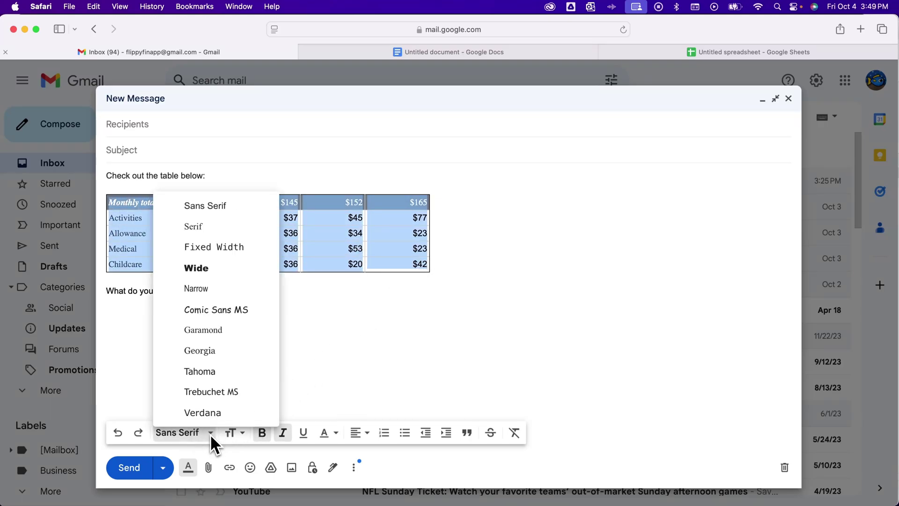
left_click(209, 208)
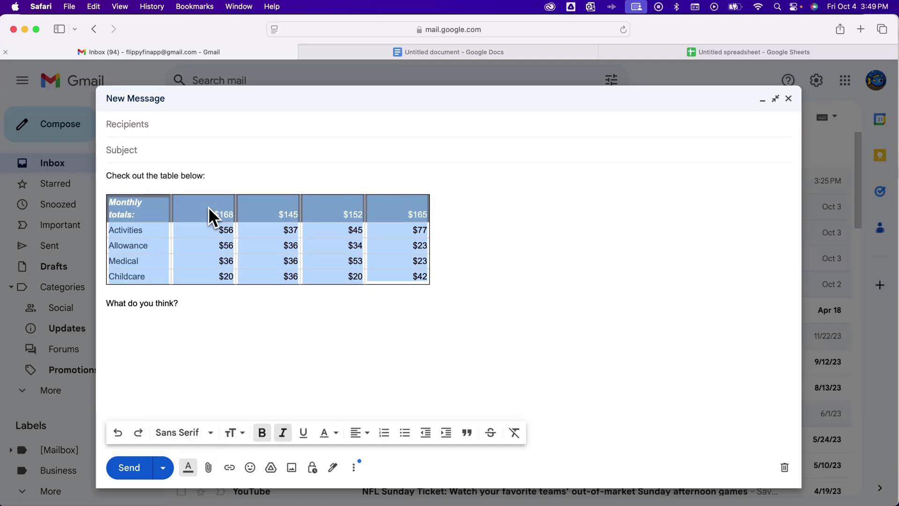
left_click(243, 436)
left_click(266, 369)
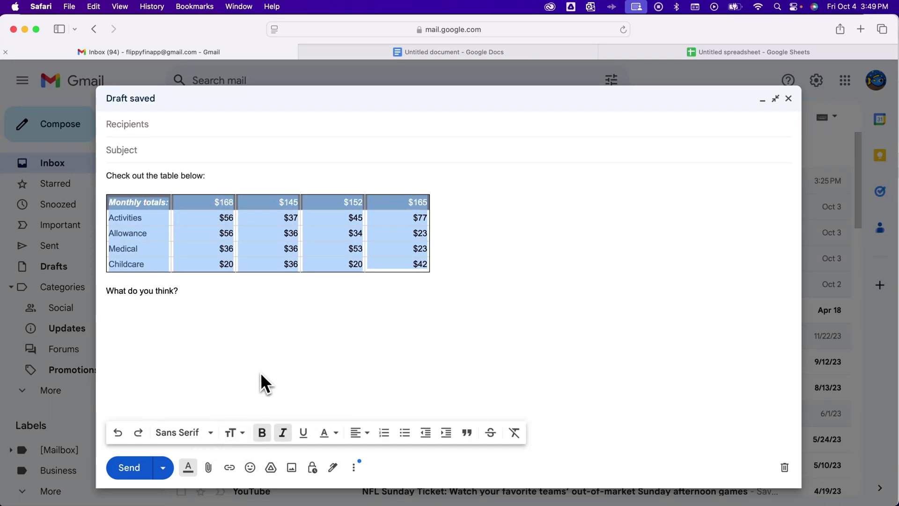
left_click(217, 233)
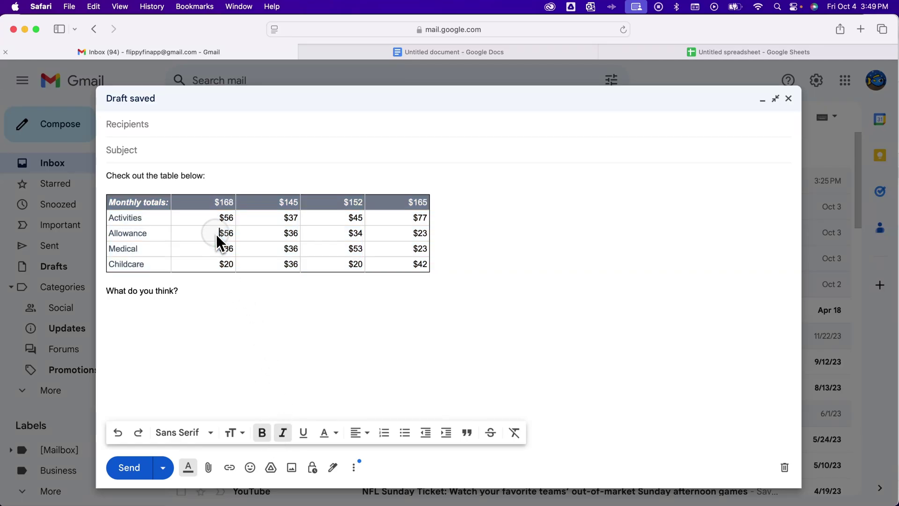
Make the table's header row of totals bold.
left_click_drag(216, 207, 403, 203)
left_click(262, 433)
left_click(296, 246)
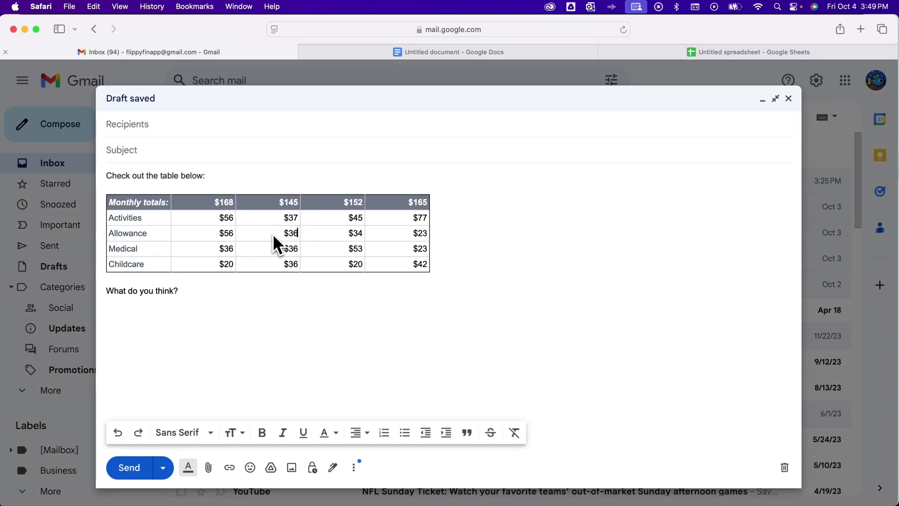
left_click(314, 305)
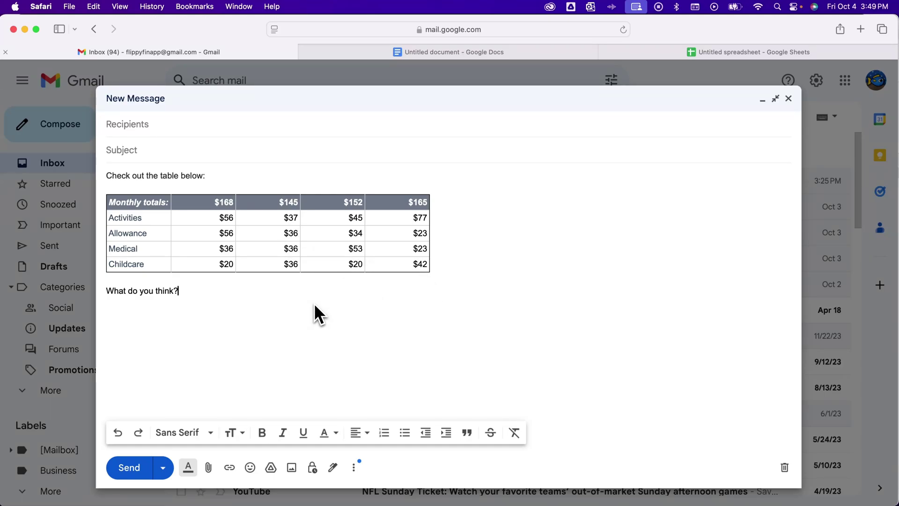